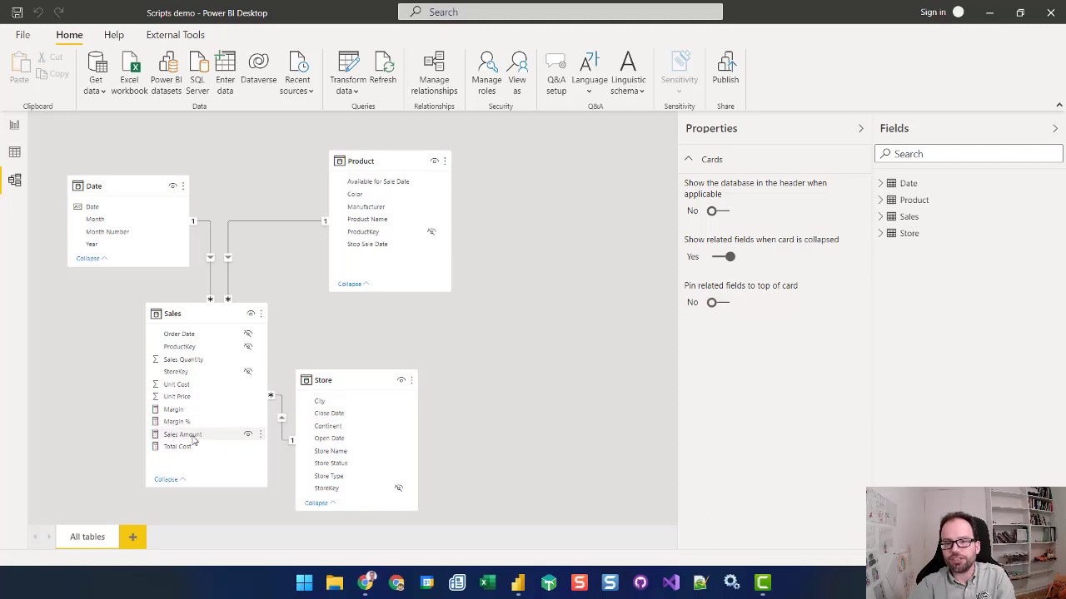
- Switch to Chrome, open the Github link for the Dynamic Measure calculation group in the blog post, and copy the script's full code
{"action": "left_click", "coordinate": [369, 586]}
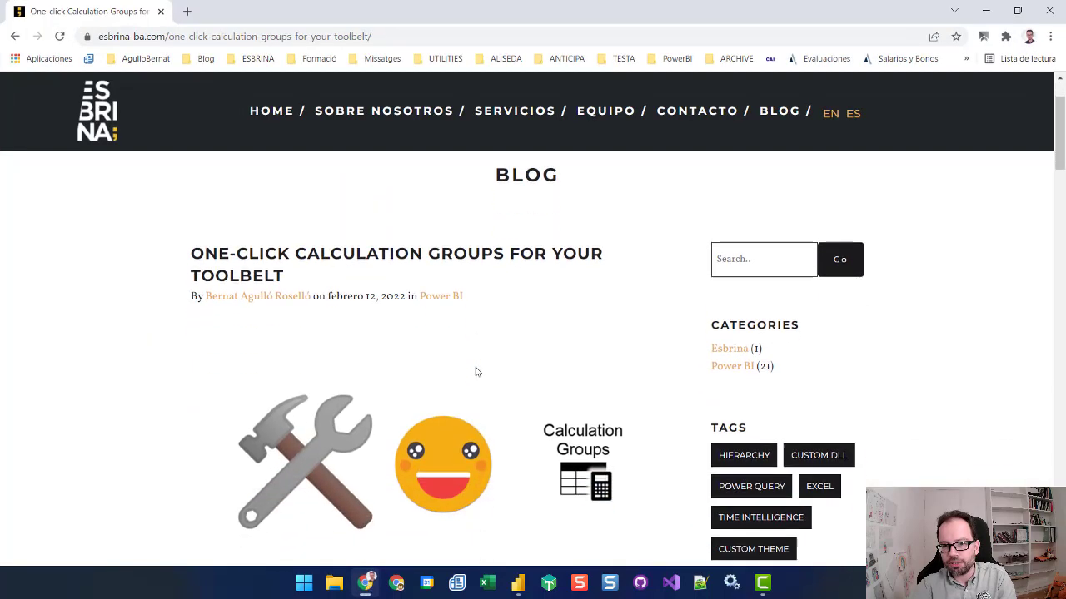
{"action": "scroll", "coordinate": [476, 371], "scroll_direction": "down", "scroll_amount": 4}
{"action": "scroll", "coordinate": [469, 382], "scroll_direction": "down", "scroll_amount": 2}
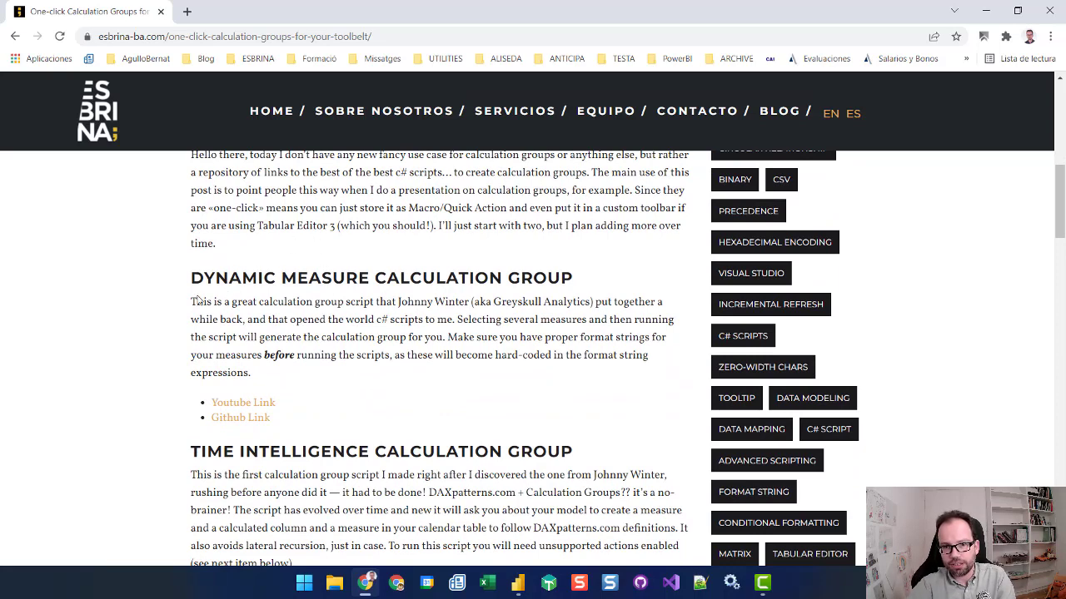
{"action": "scroll", "coordinate": [302, 369], "scroll_direction": "down", "scroll_amount": 1}
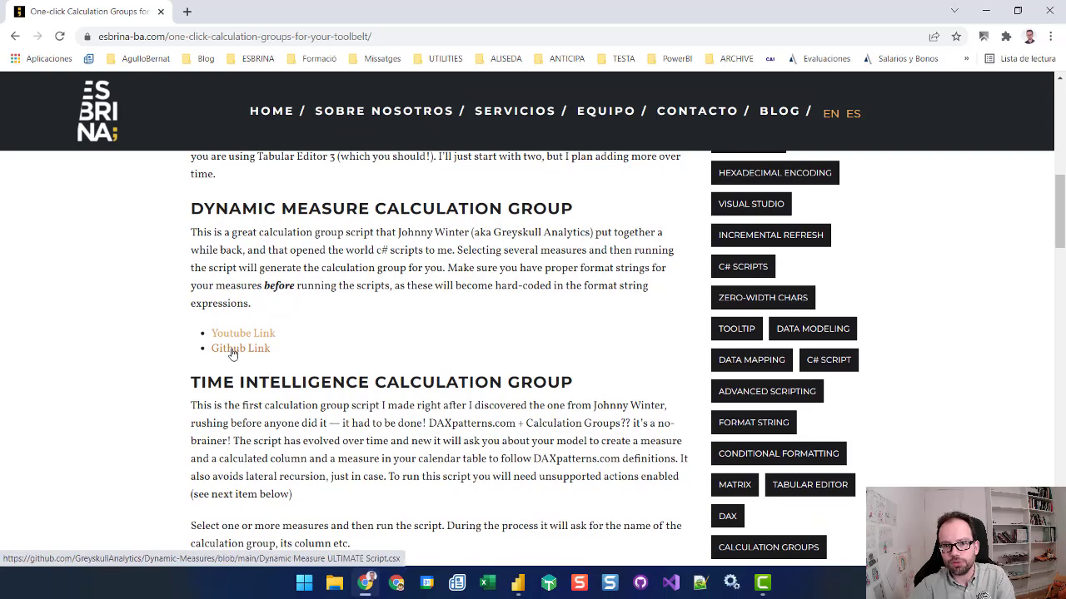
{"action": "left_click", "coordinate": [233, 353], "text": "ctrl"}
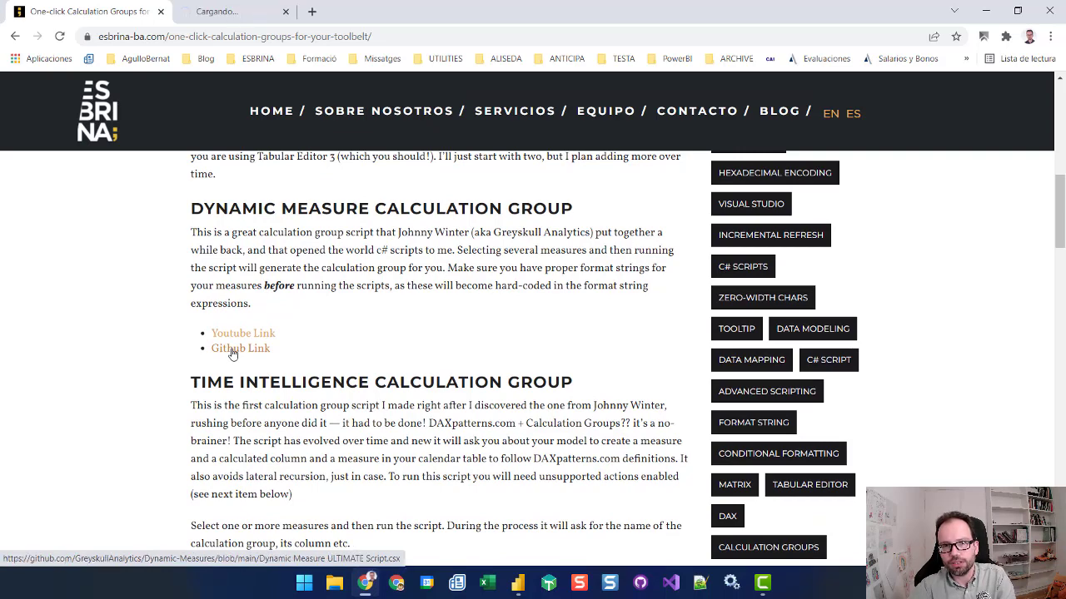
{"action": "left_click", "coordinate": [247, 12]}
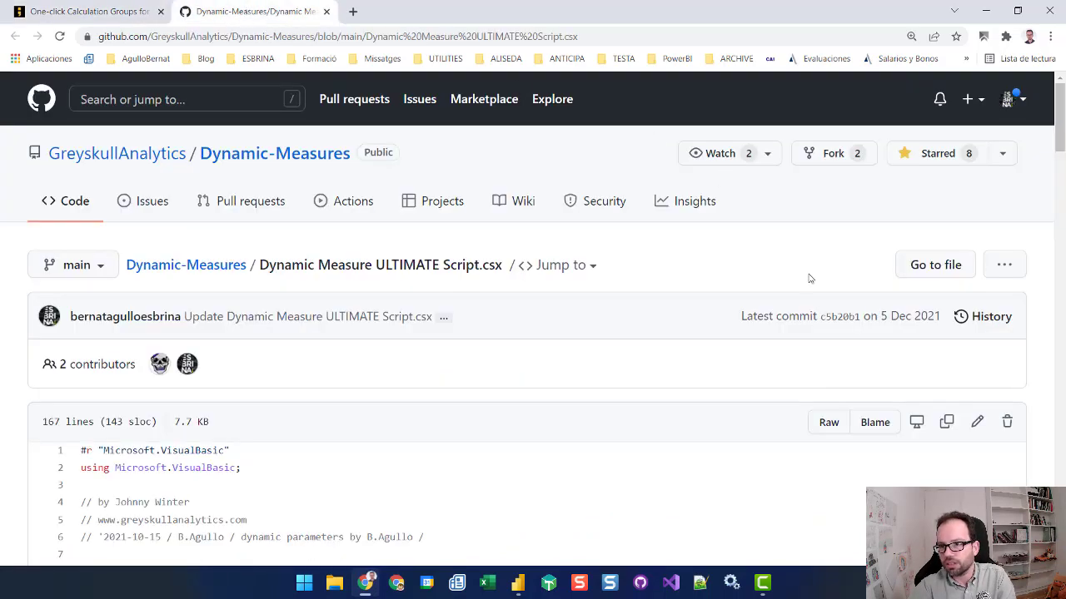
{"action": "left_click", "coordinate": [948, 425]}
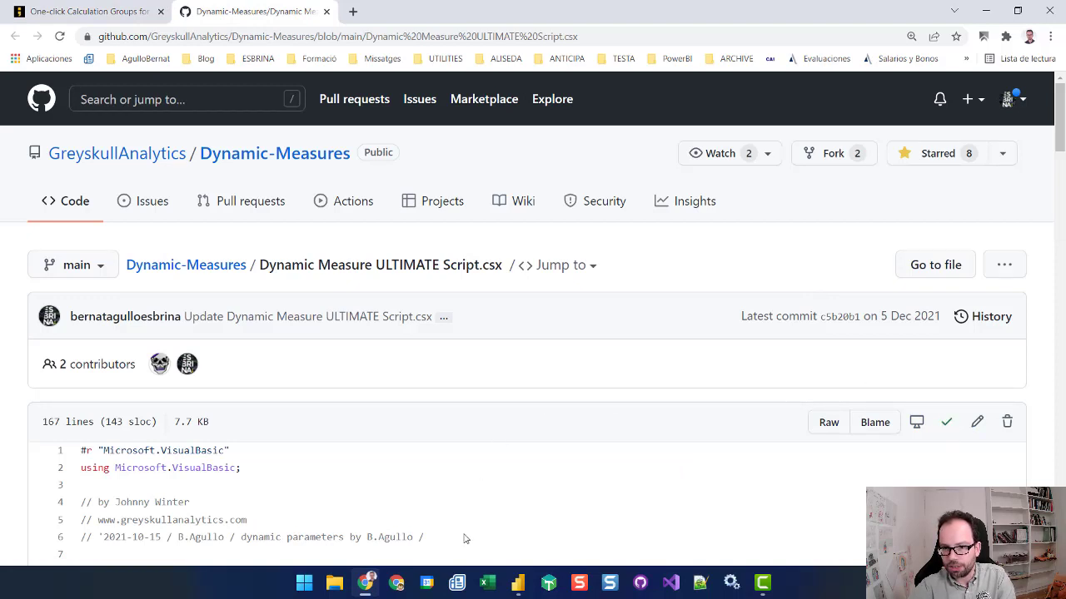
- Return to Power BI Desktop and launch Tabular Editor on the Scripts demo model, accepting the experimental features warning
{"action": "left_click", "coordinate": [518, 582]}
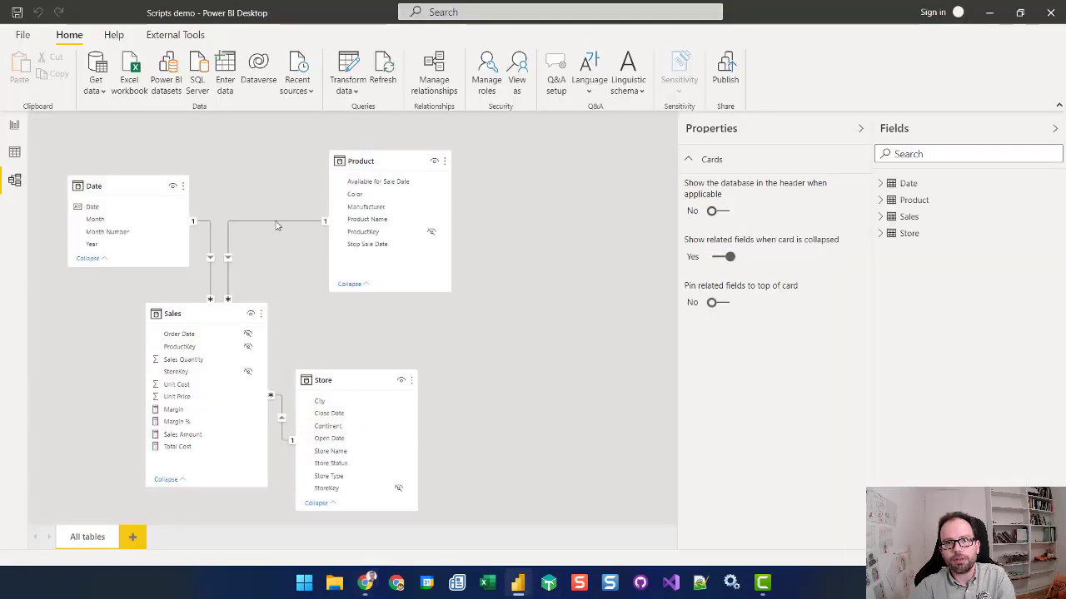
{"action": "left_click", "coordinate": [177, 37]}
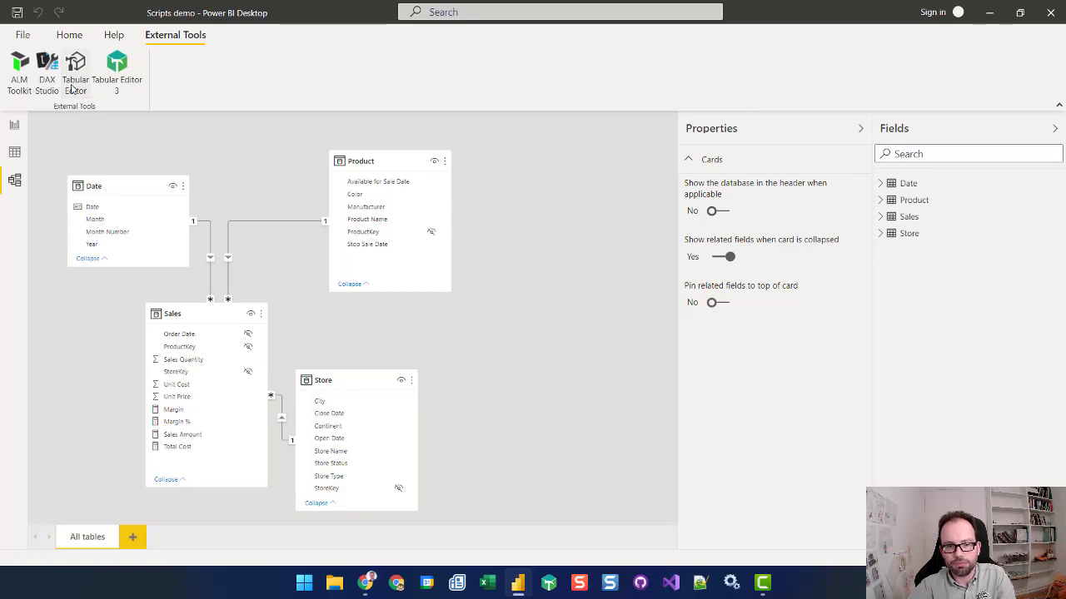
{"action": "left_click", "coordinate": [71, 88]}
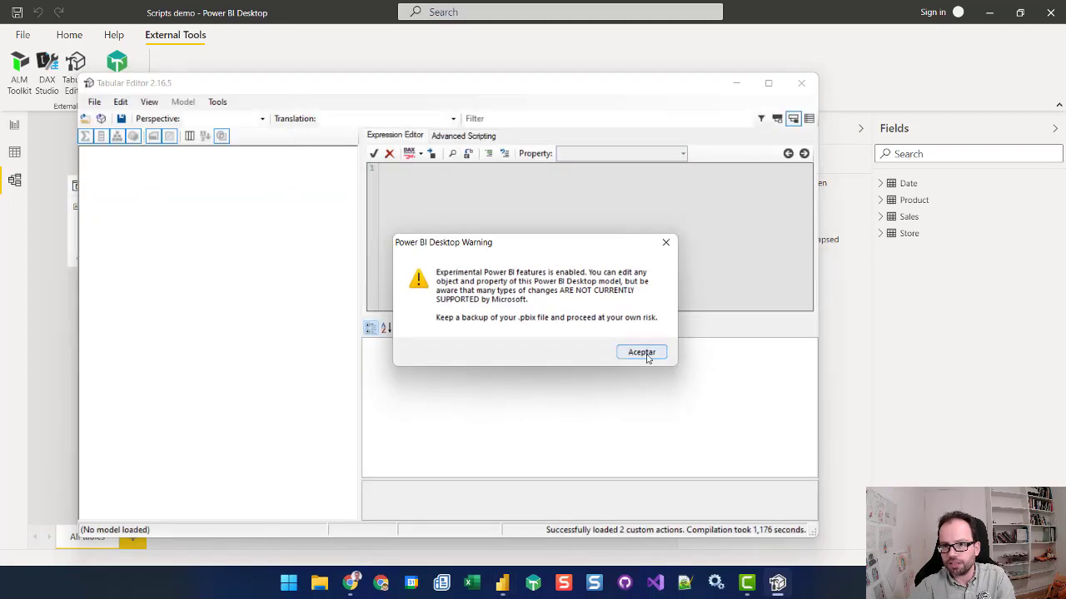
{"action": "left_click", "coordinate": [641, 352]}
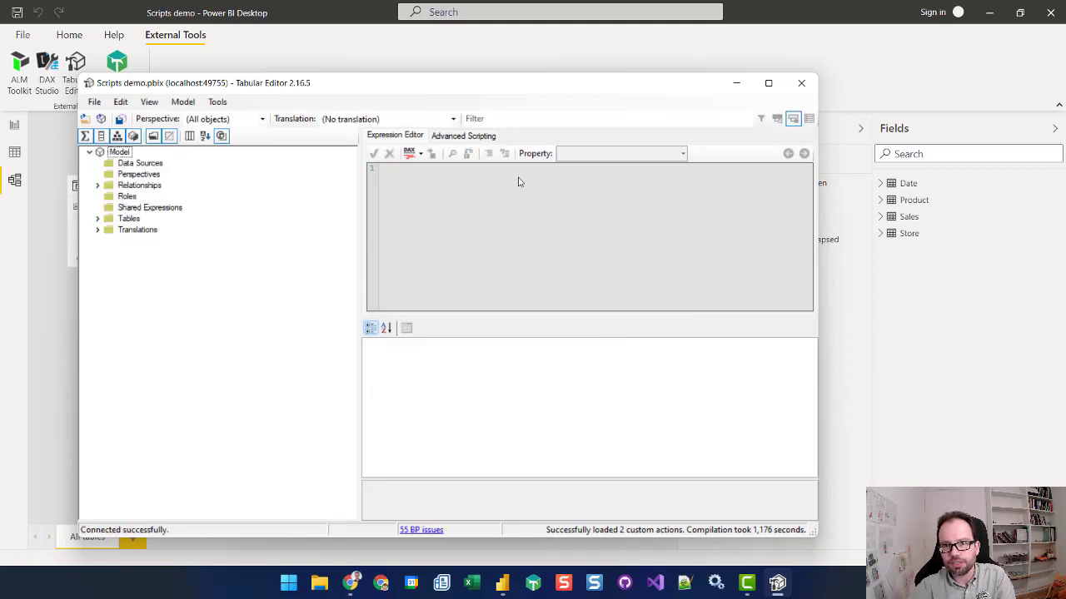
- Paste the copied dynamic measure script into the Advanced Scripting editor
{"action": "left_click", "coordinate": [464, 138]}
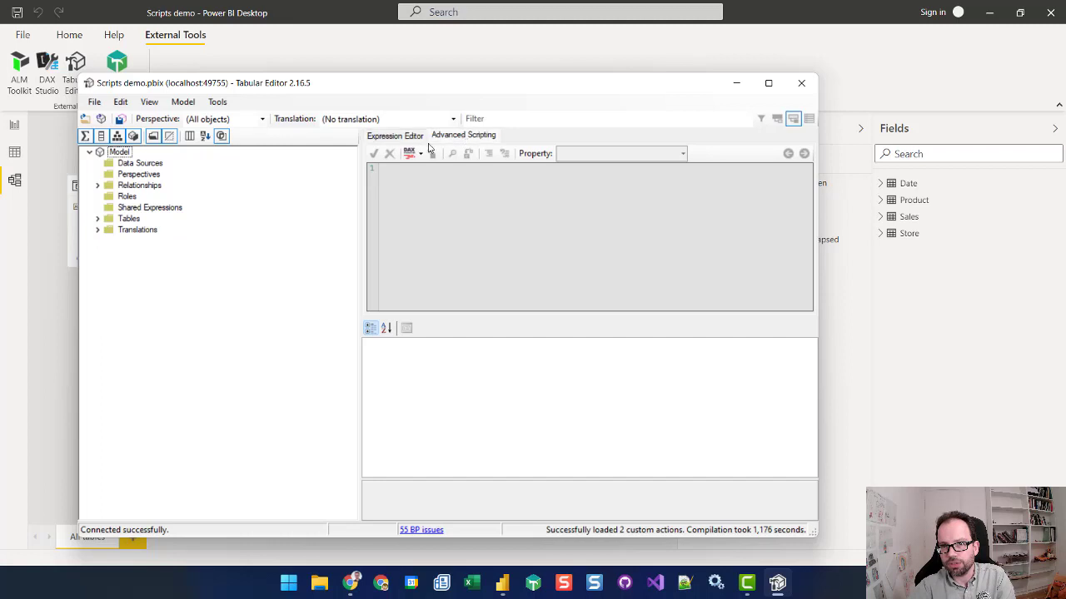
{"action": "left_click", "coordinate": [408, 179]}
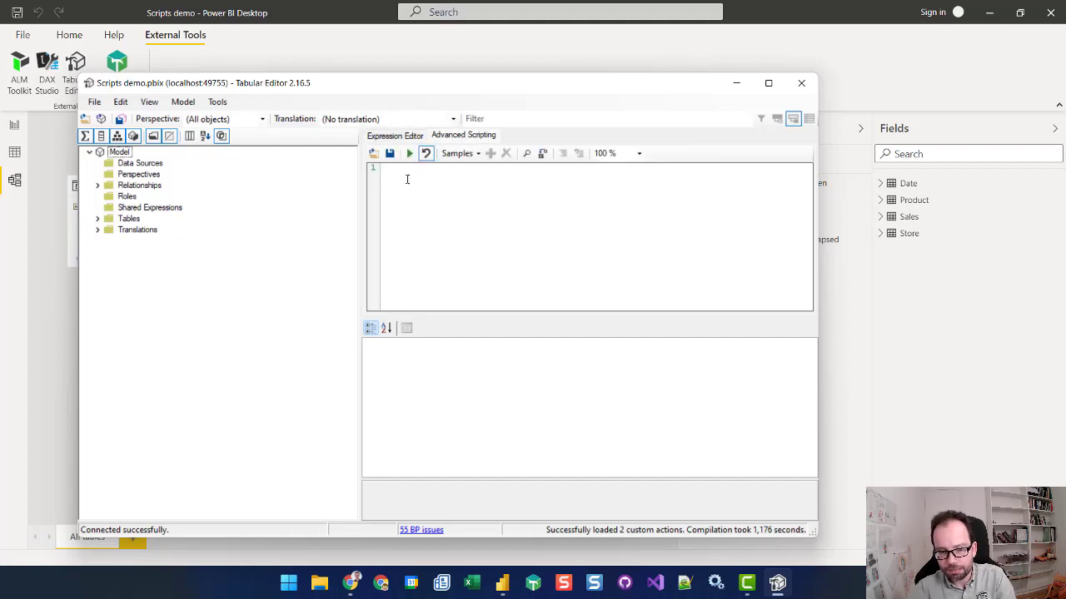
{"action": "key", "text": "ctrl+v"}
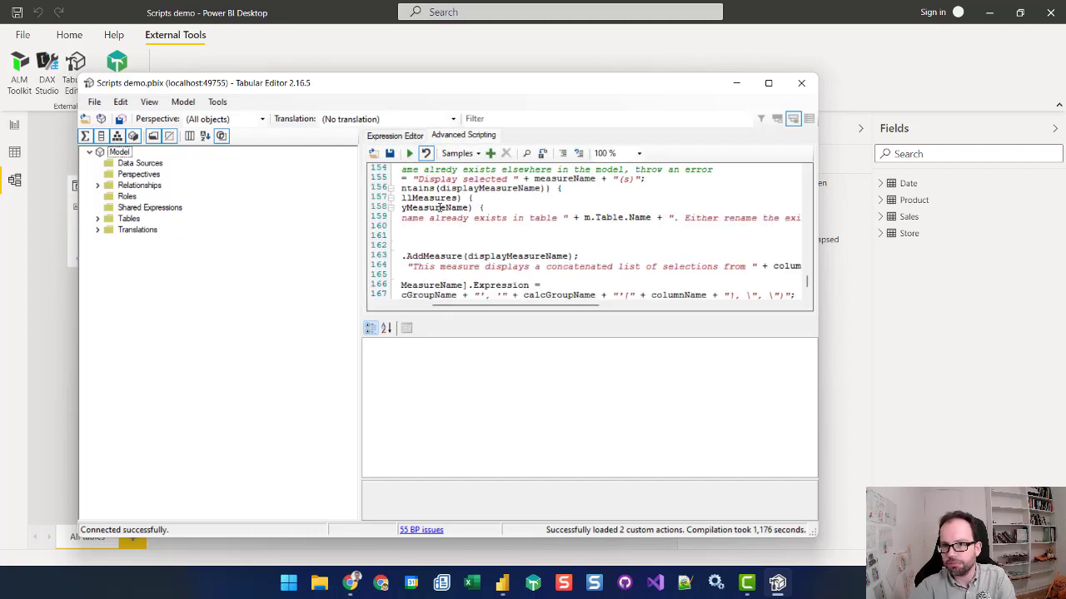
- Save the script as custom action "Dynamic Measure" for the Measure context, with tooltip "Creates a dynamic measure Calculation Group with selected measures"
{"action": "left_click", "coordinate": [490, 154]}
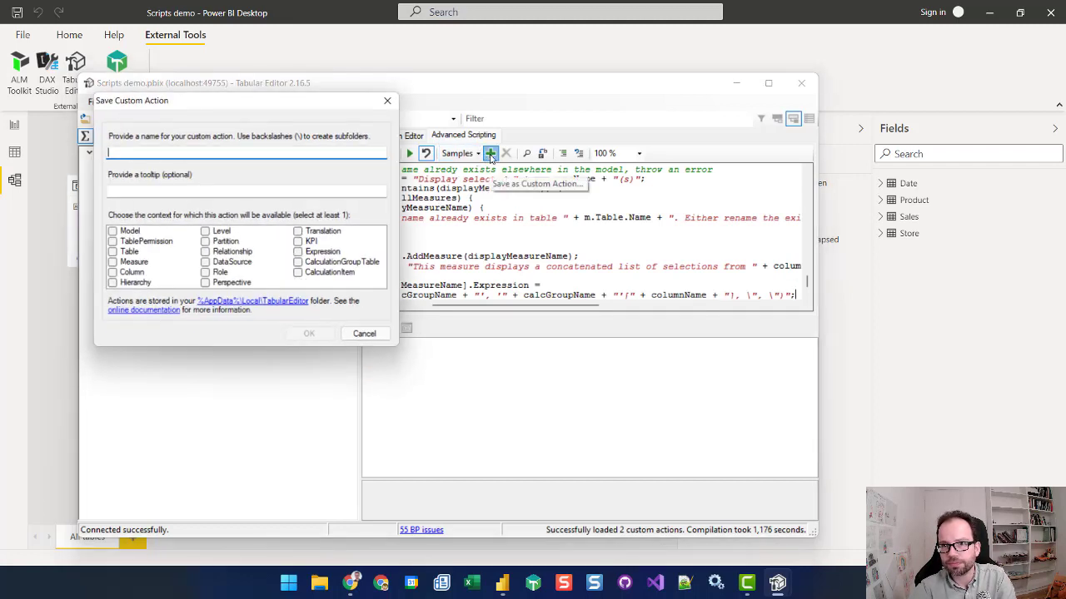
{"action": "left_click", "coordinate": [114, 264]}
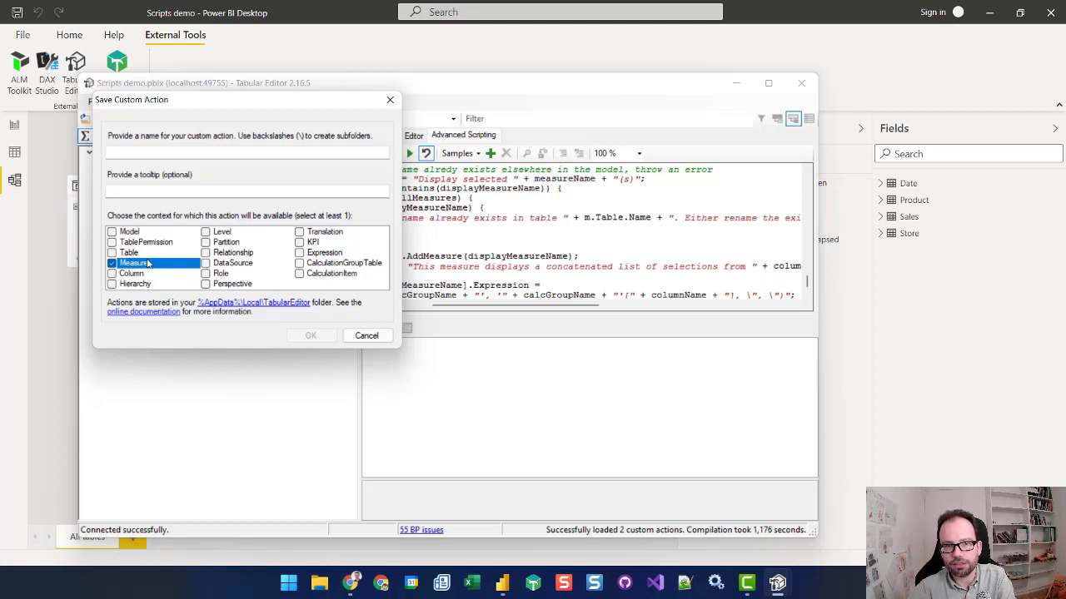
{"action": "left_click", "coordinate": [149, 155]}
{"action": "type", "text": "Dynamic Measure"}
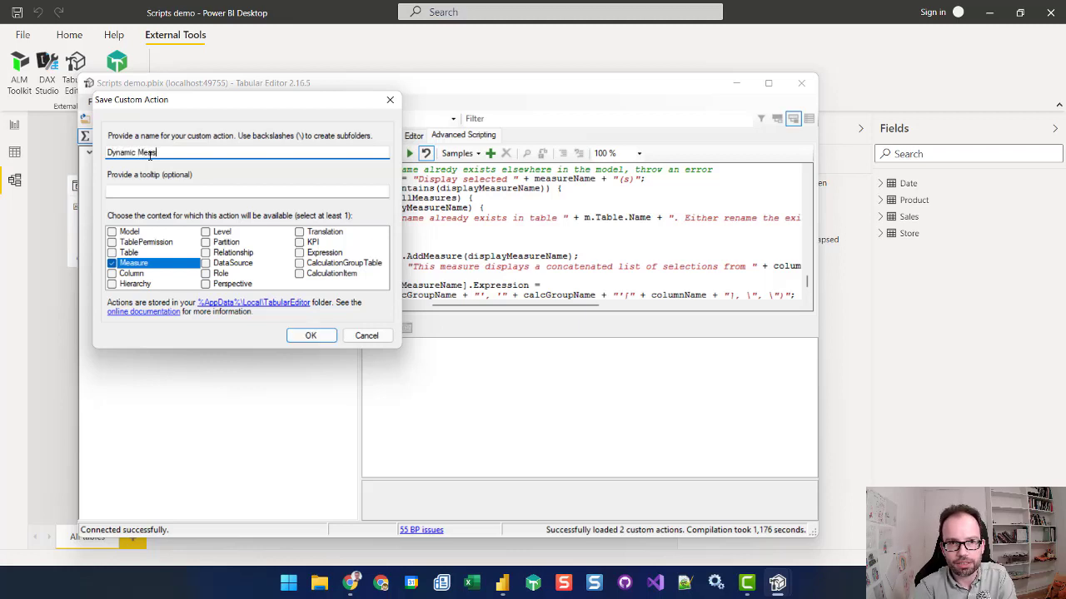
{"action": "left_click", "coordinate": [119, 192]}
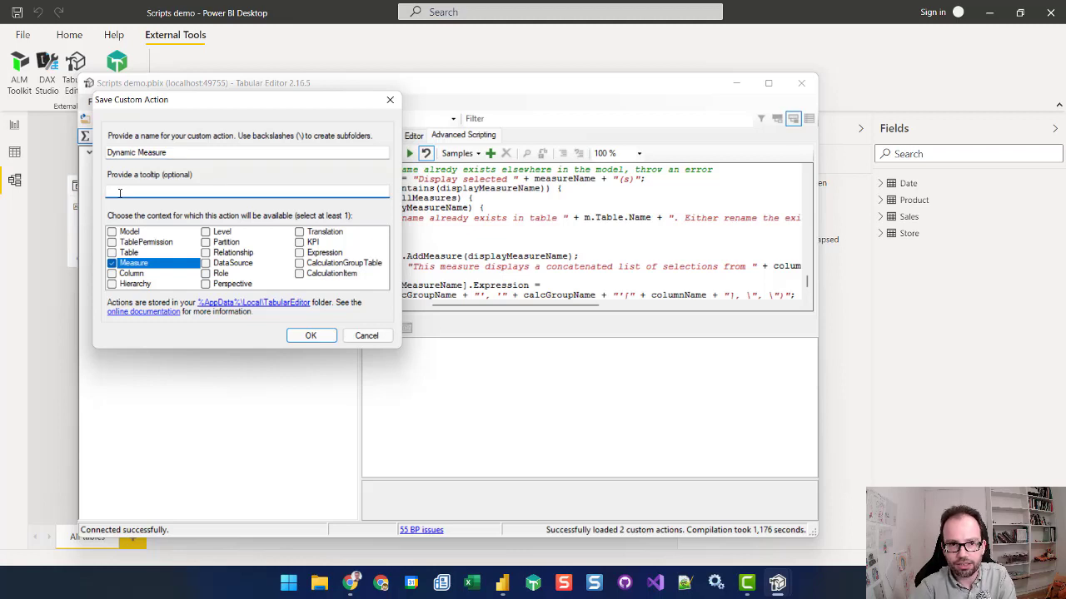
{"action": "type", "text": "Creates a dynamic measure Calculation Group with selected measures"}
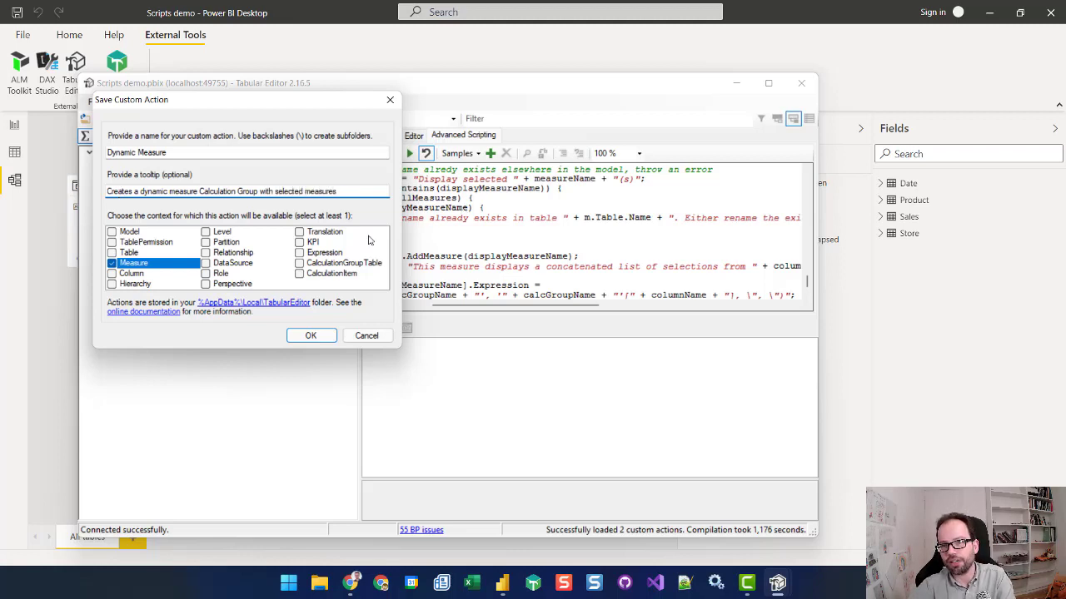
{"action": "left_click", "coordinate": [310, 337]}
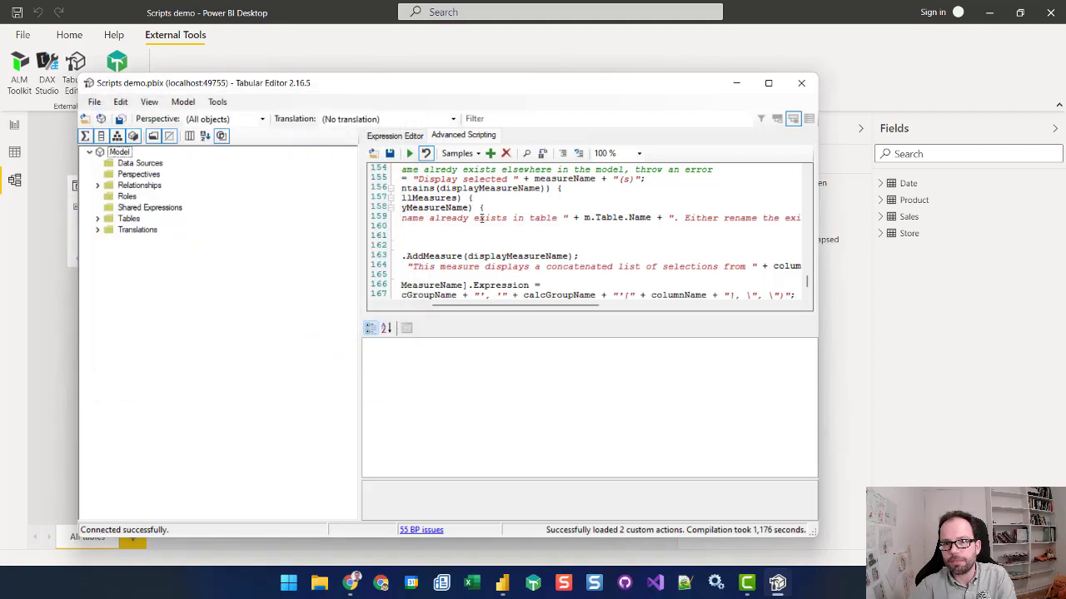
- Run the Dynamic Measure custom action on the Sales table's Sales Amount, Total Cost, Margin and Margin % measures
{"action": "left_click", "coordinate": [97, 221]}
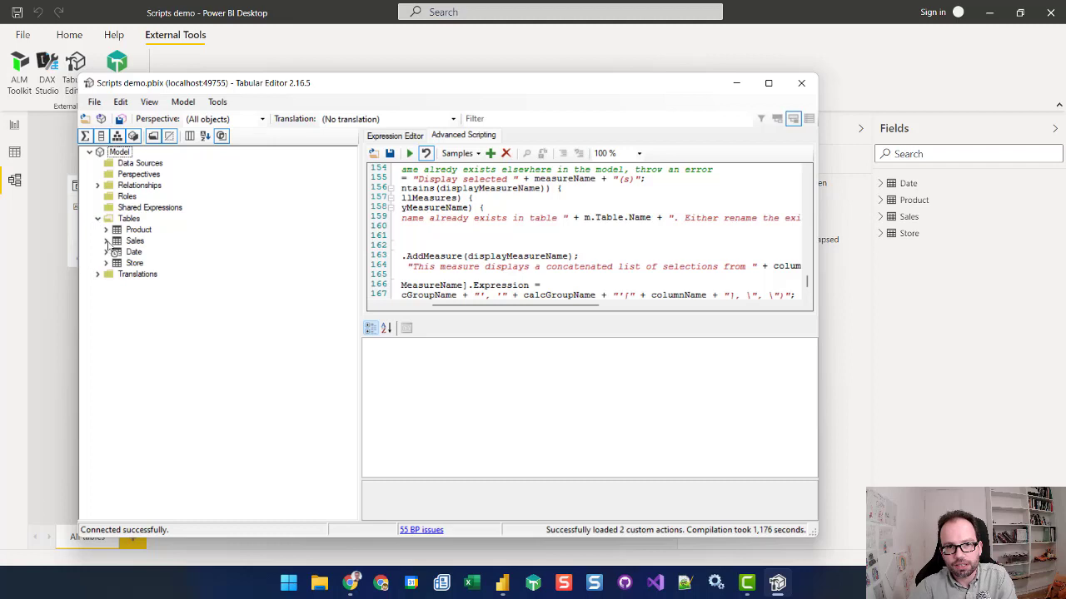
{"action": "left_click", "coordinate": [106, 241]}
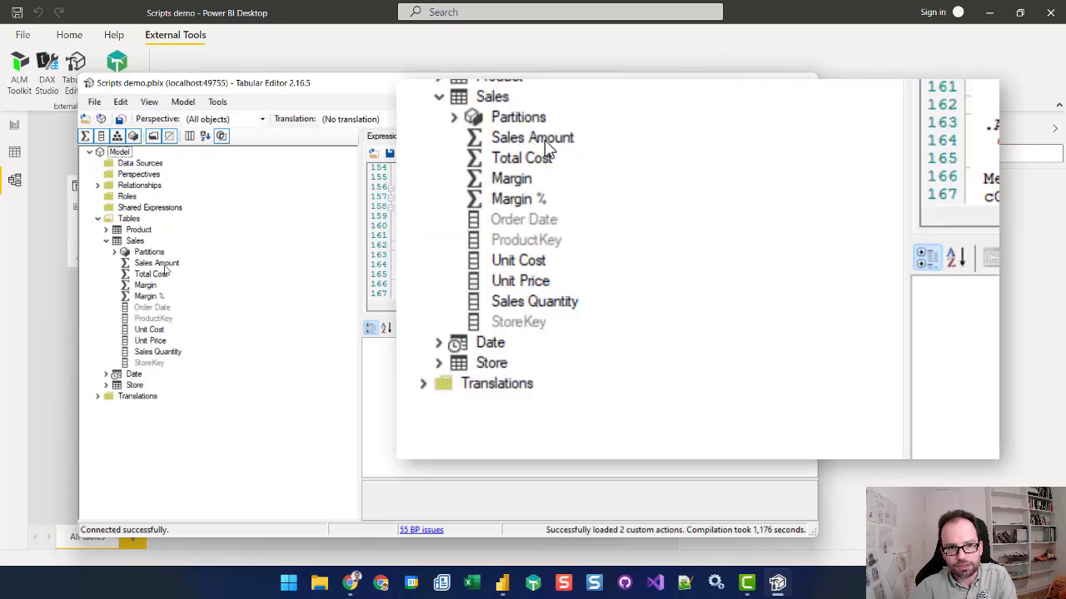
{"action": "left_click", "coordinate": [165, 264]}
{"action": "left_click", "coordinate": [152, 298], "text": "shift"}
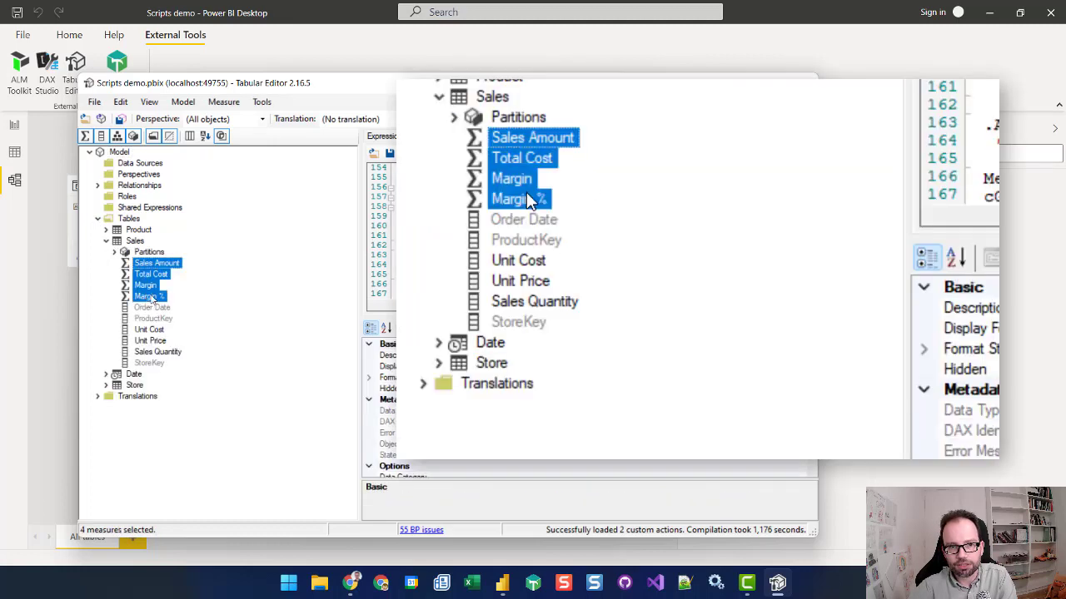
{"action": "right_click", "coordinate": [153, 296]}
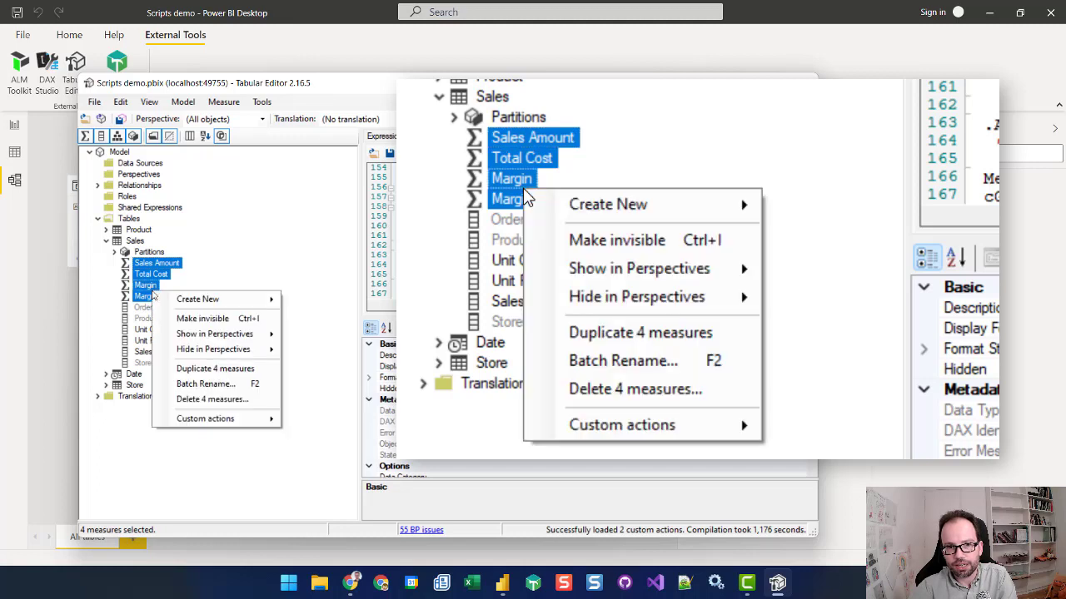
{"action": "mouse_move", "coordinate": [266, 419]}
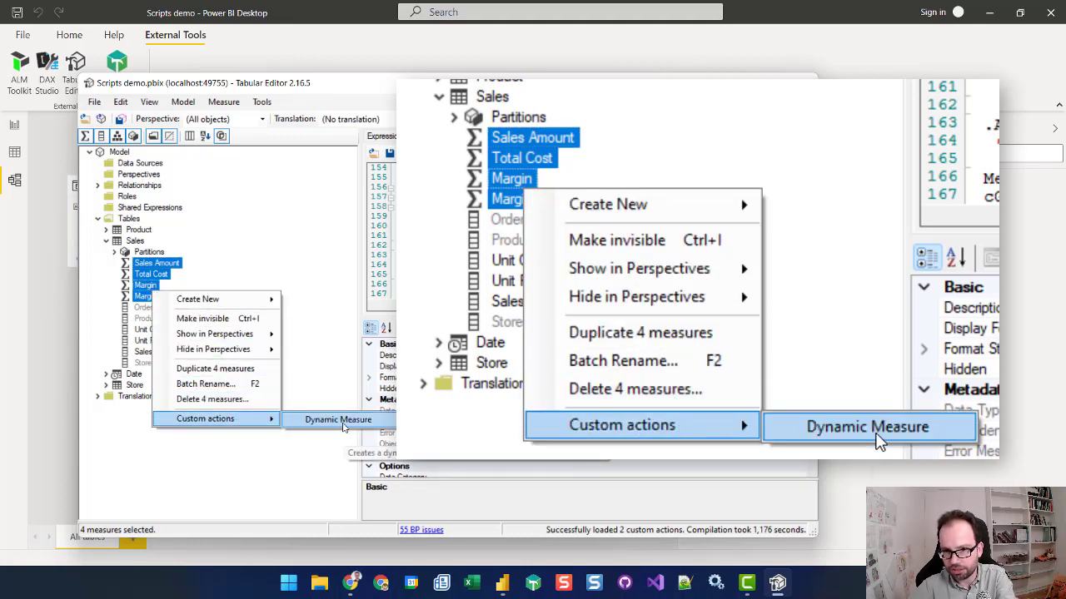
{"action": "left_click", "coordinate": [342, 424]}
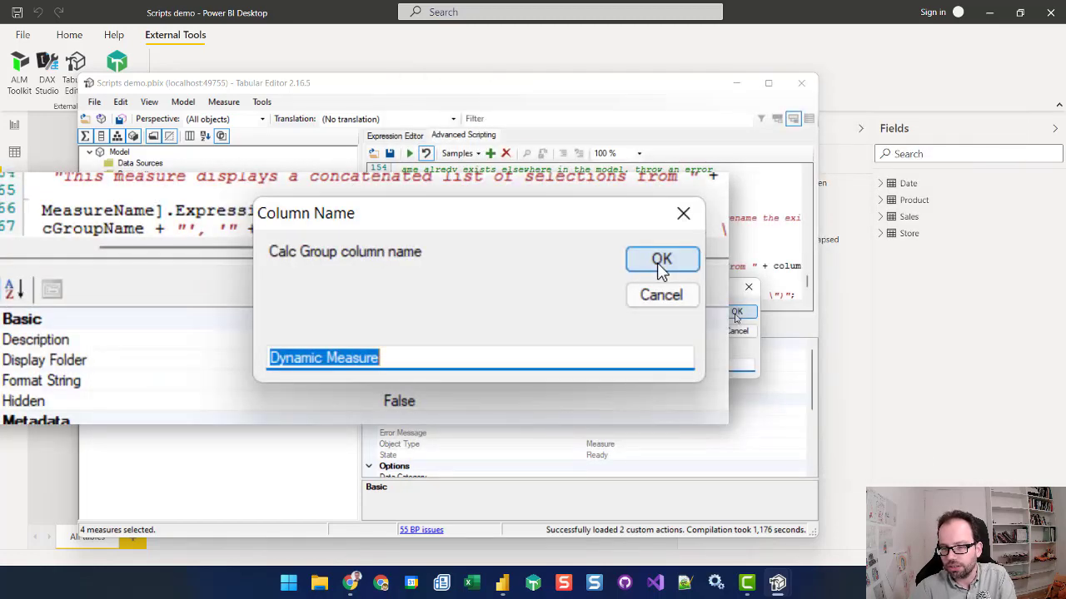
- Name the calculation group column Dynamic Measure and the placeholder measure Dynamic, accepting the FORMATTED suffix and the BLANK() default value
{"action": "left_click", "coordinate": [661, 261]}
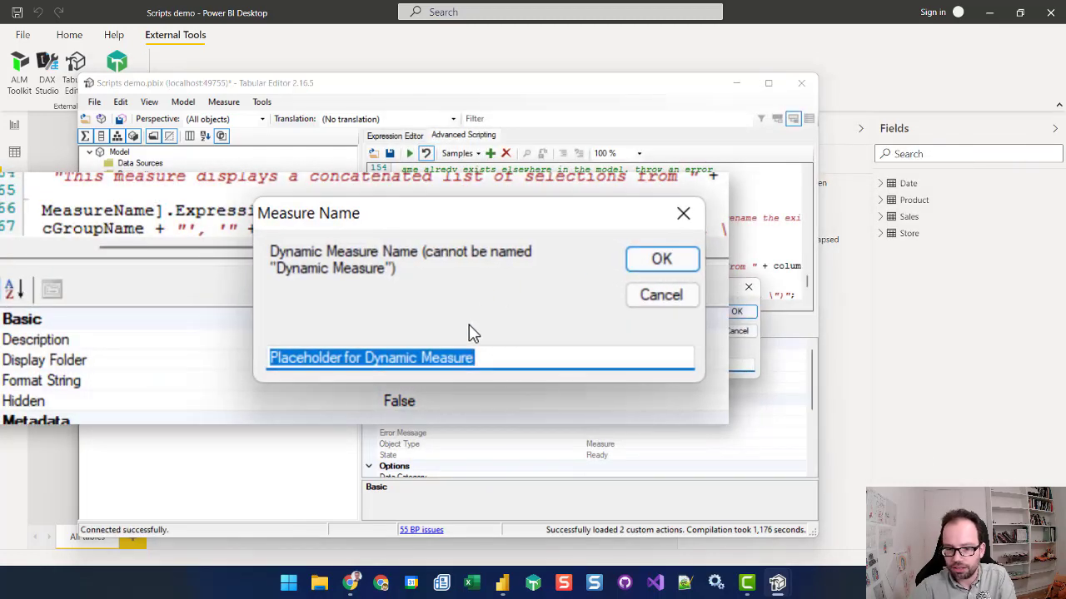
{"action": "type", "text": "Dynamic"}
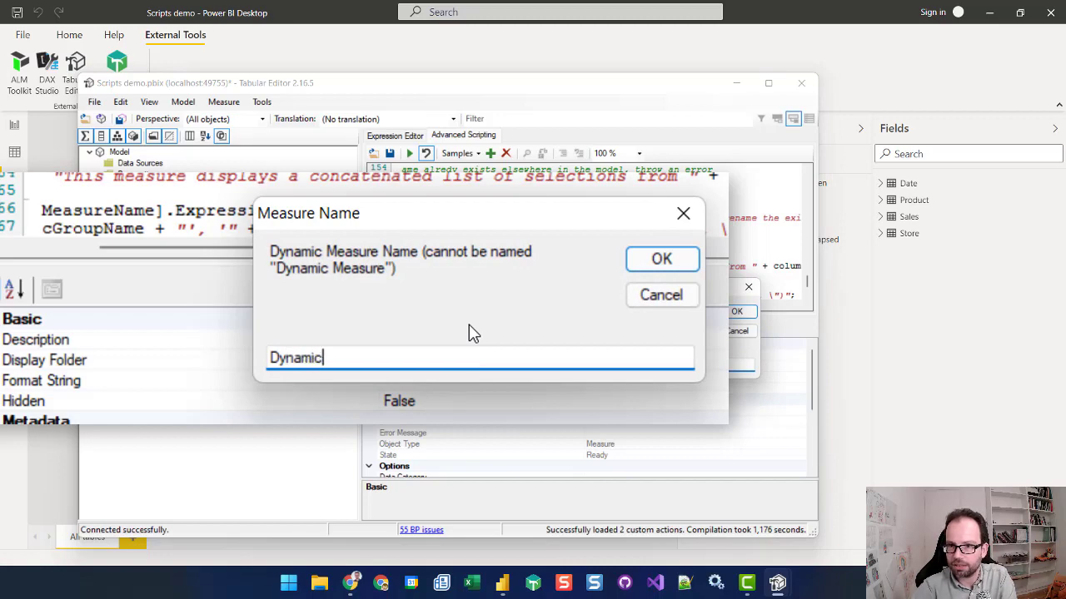
{"action": "key", "text": "Return"}
{"action": "left_click", "coordinate": [671, 259]}
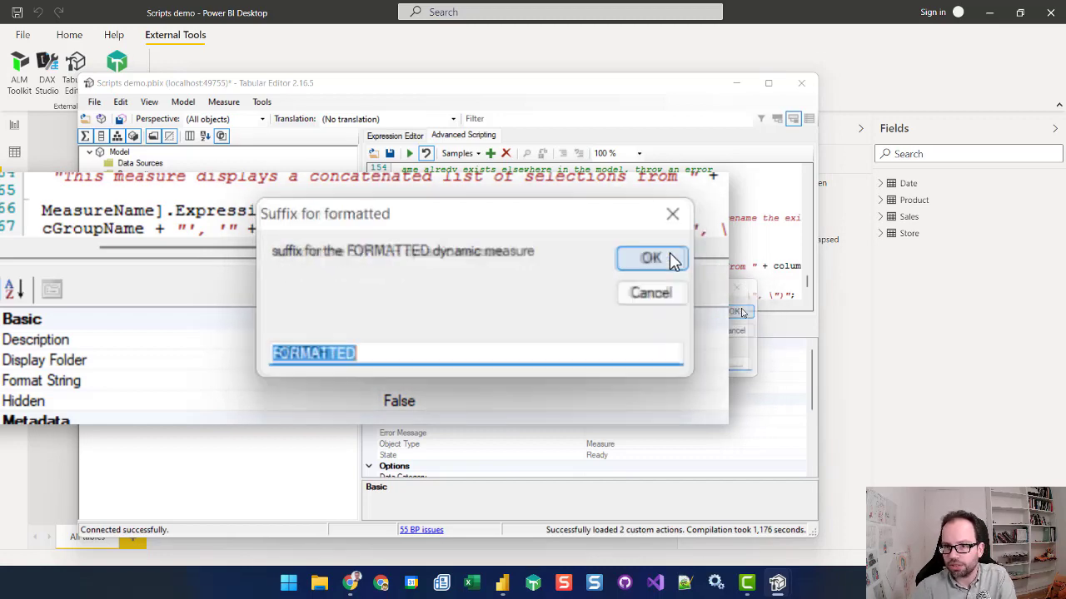
{"action": "left_click", "coordinate": [672, 259]}
{"action": "left_click", "coordinate": [664, 261]}
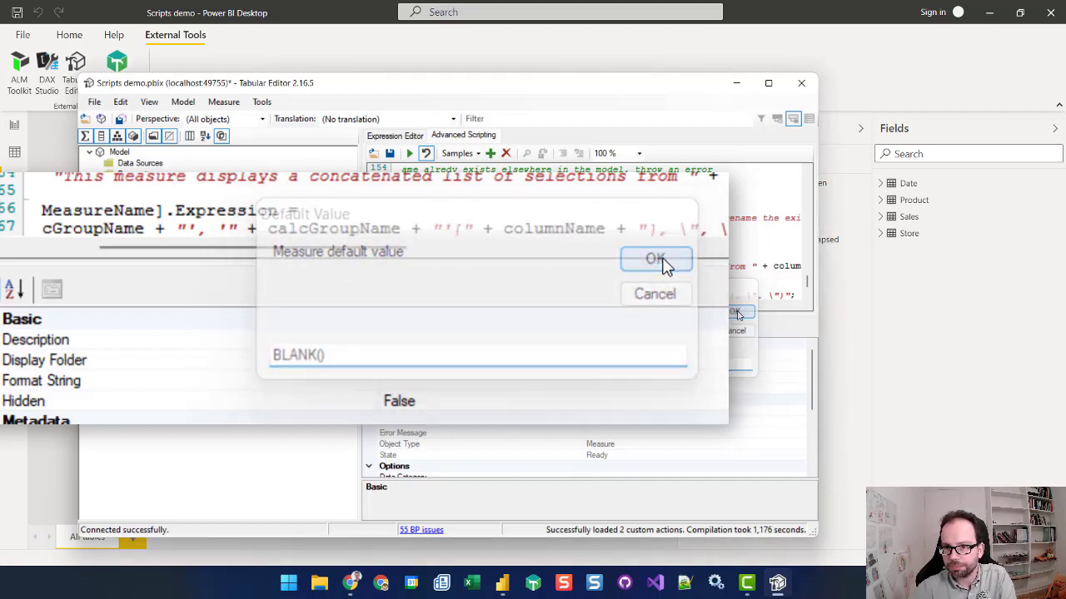
- Examine the expressions of the calculation items in the Dynamic Measure calculation group and the Format String Expression of Margin %
{"action": "left_click", "coordinate": [133, 262]}
{"action": "left_click", "coordinate": [128, 293], "text": "shift"}
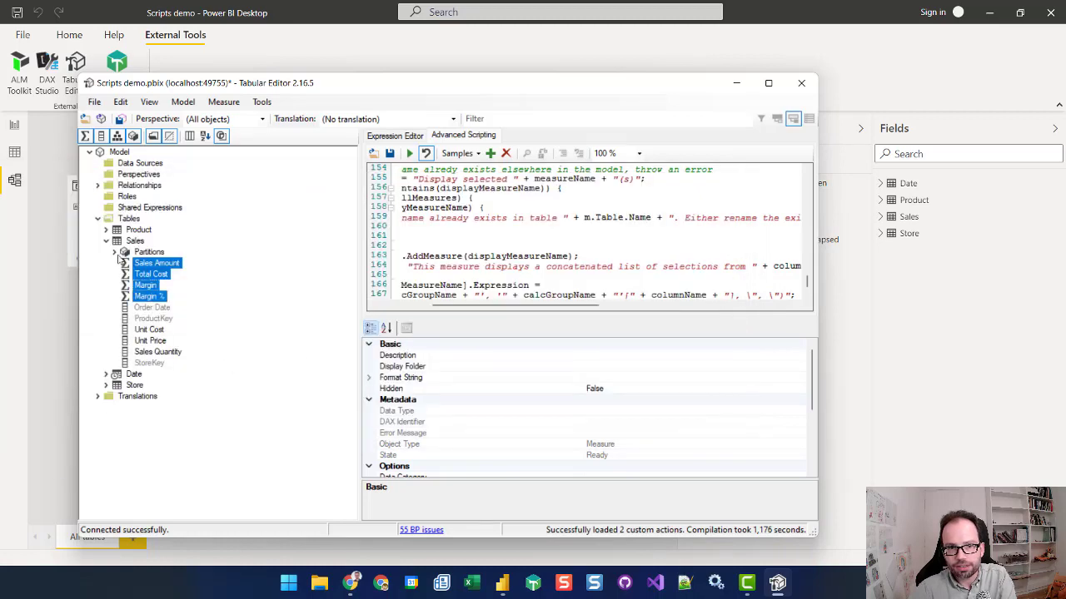
{"action": "left_click", "coordinate": [106, 397]}
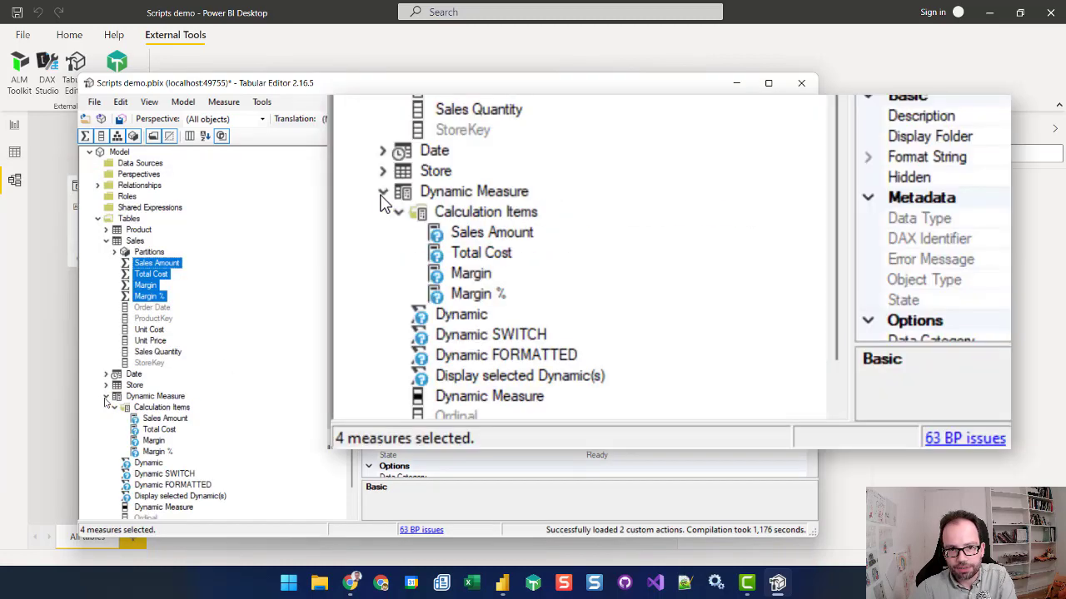
{"action": "left_click", "coordinate": [146, 418]}
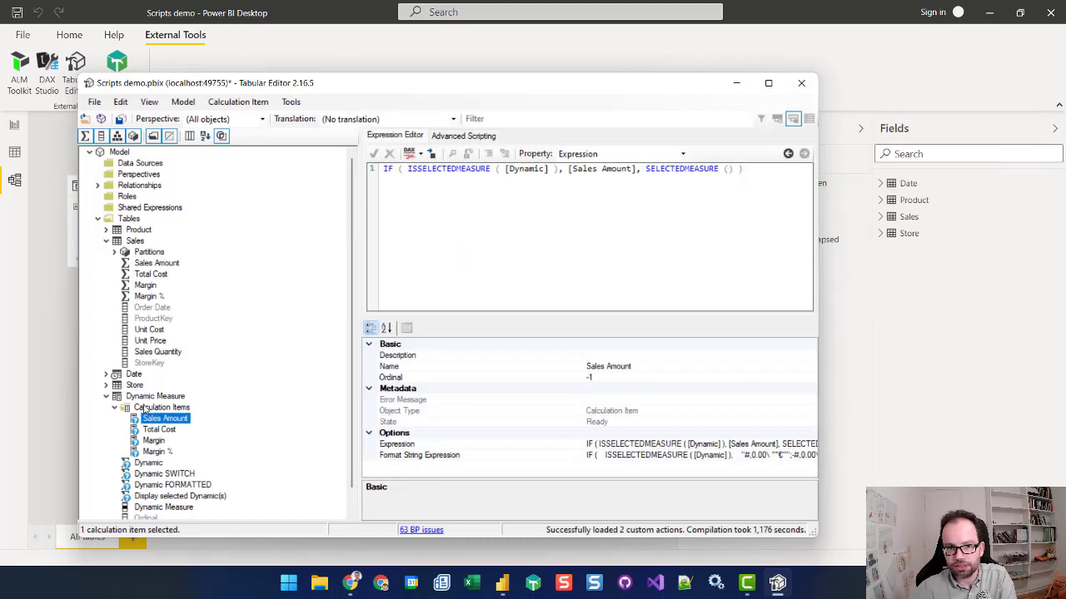
{"action": "left_click", "coordinate": [158, 429]}
{"action": "left_click", "coordinate": [155, 440]}
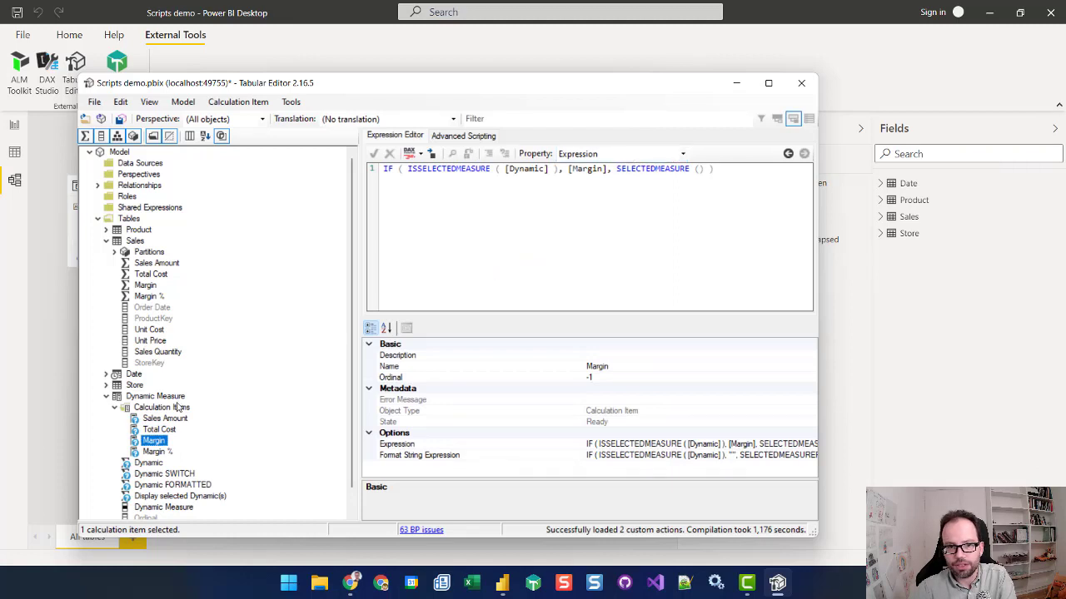
{"action": "left_click", "coordinate": [154, 452]}
{"action": "left_click", "coordinate": [629, 155]}
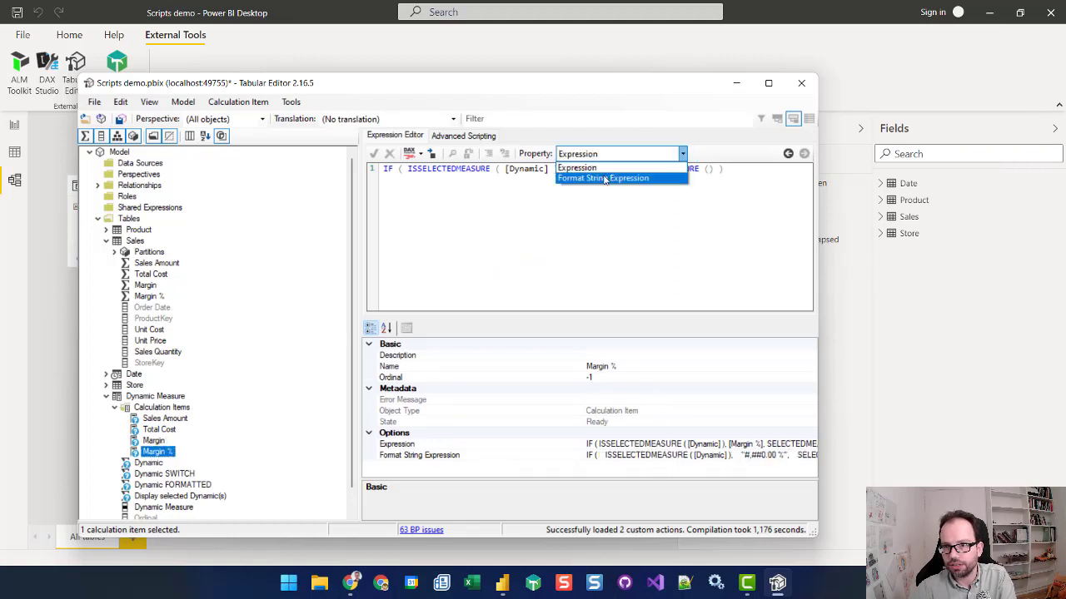
{"action": "left_click", "coordinate": [604, 175]}
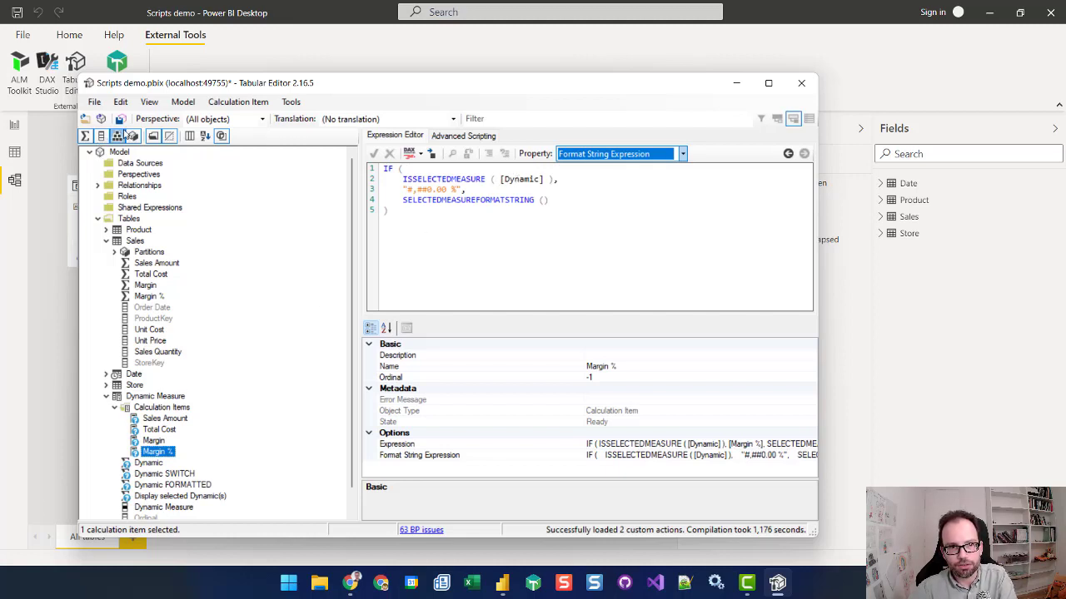
- Save the calculation group changes to the connected database, switch to Power BI Desktop and refresh the calculation groups
{"action": "left_click", "coordinate": [121, 120]}
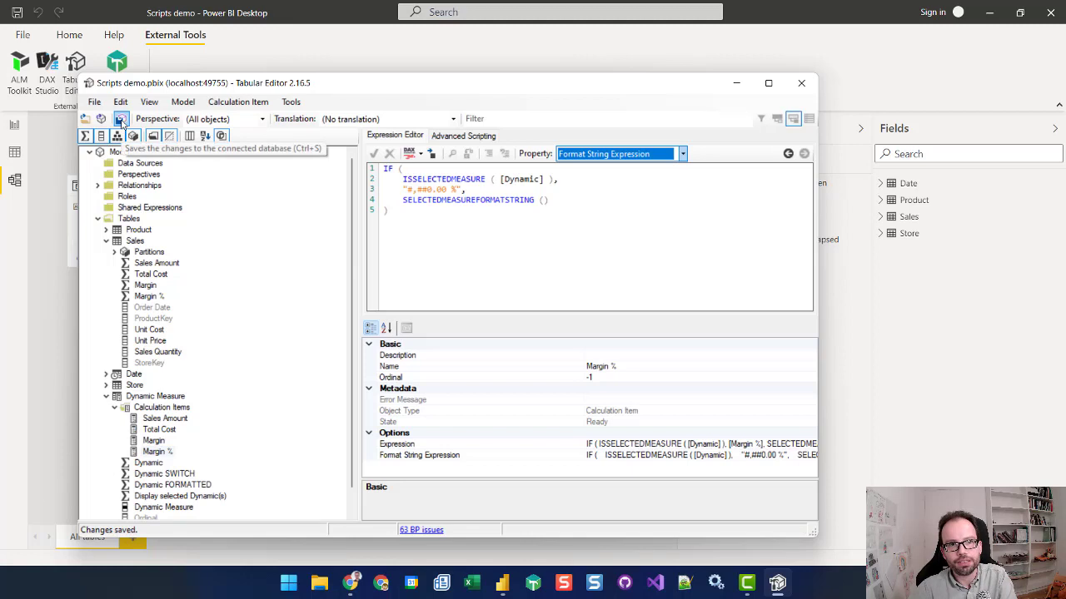
{"action": "left_click", "coordinate": [840, 55]}
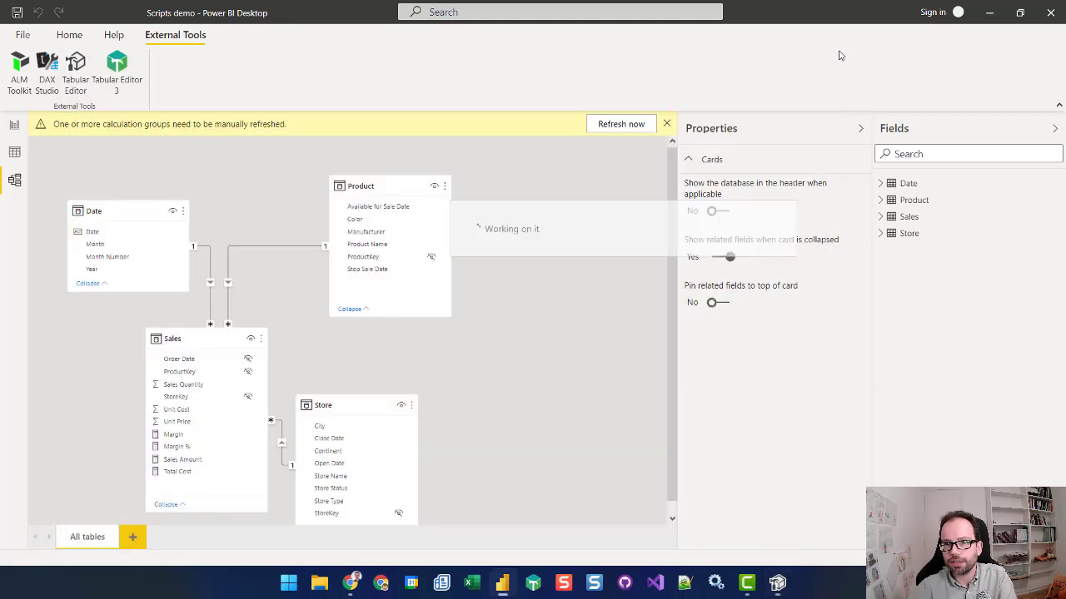
{"action": "left_click", "coordinate": [609, 125]}
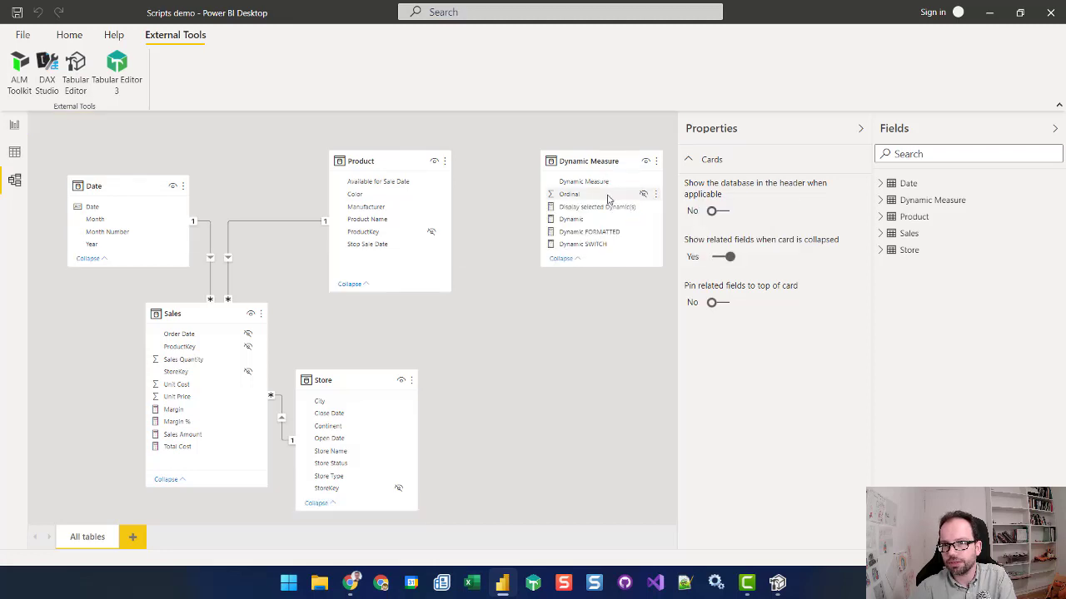
- In the report's Sales Amount by Year and Month line chart, replace the Sales Amount value with the Dynamic measure
{"action": "left_click", "coordinate": [14, 127]}
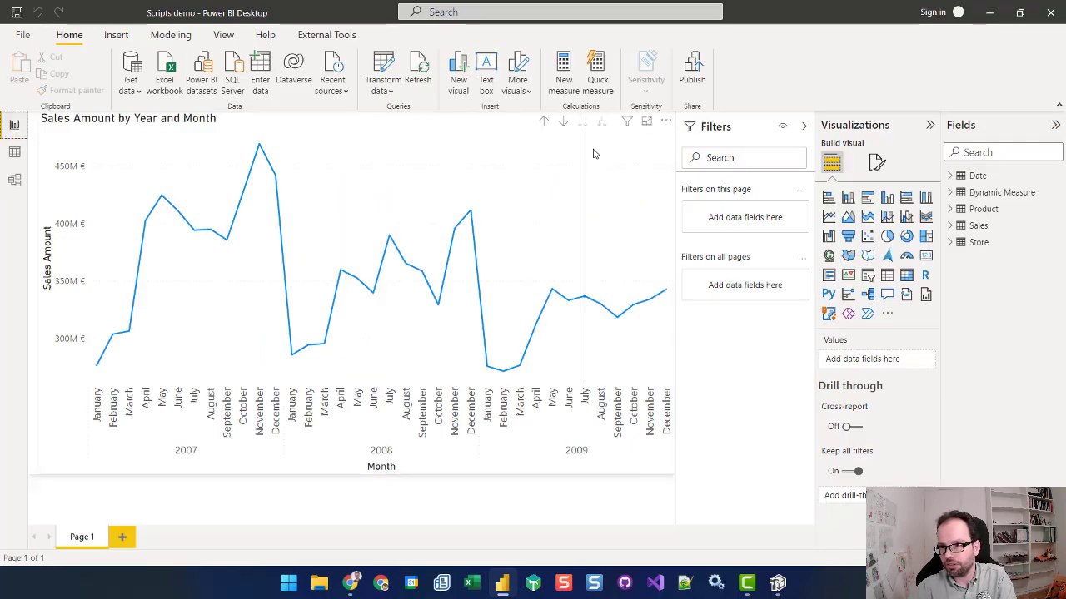
{"action": "left_click", "coordinate": [610, 465]}
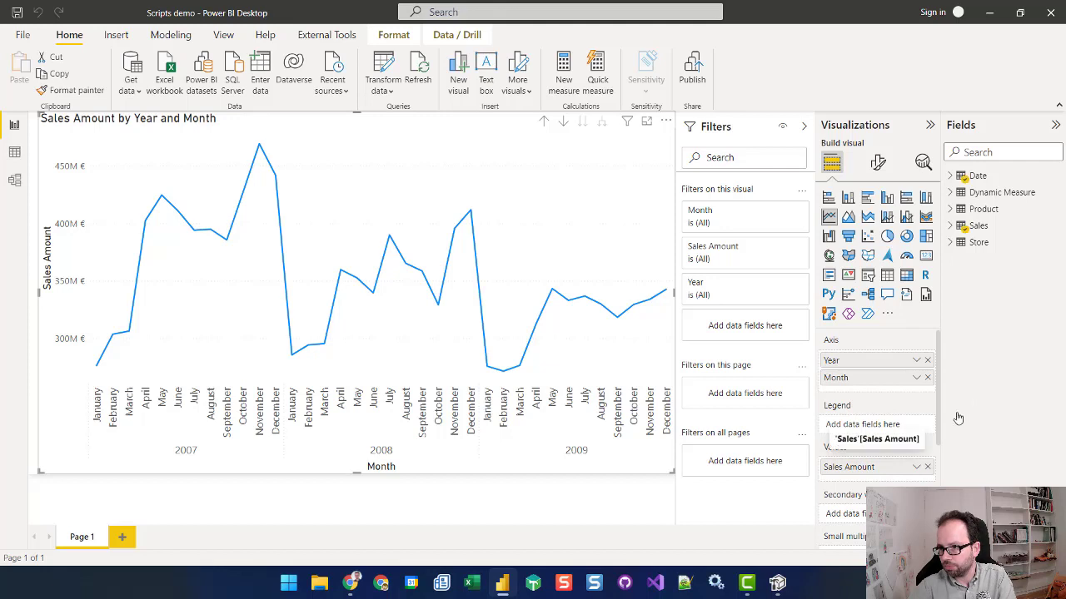
{"action": "left_click_drag", "start_coordinate": [954, 204], "coordinate": [861, 471]}
{"action": "left_click", "coordinate": [950, 192]}
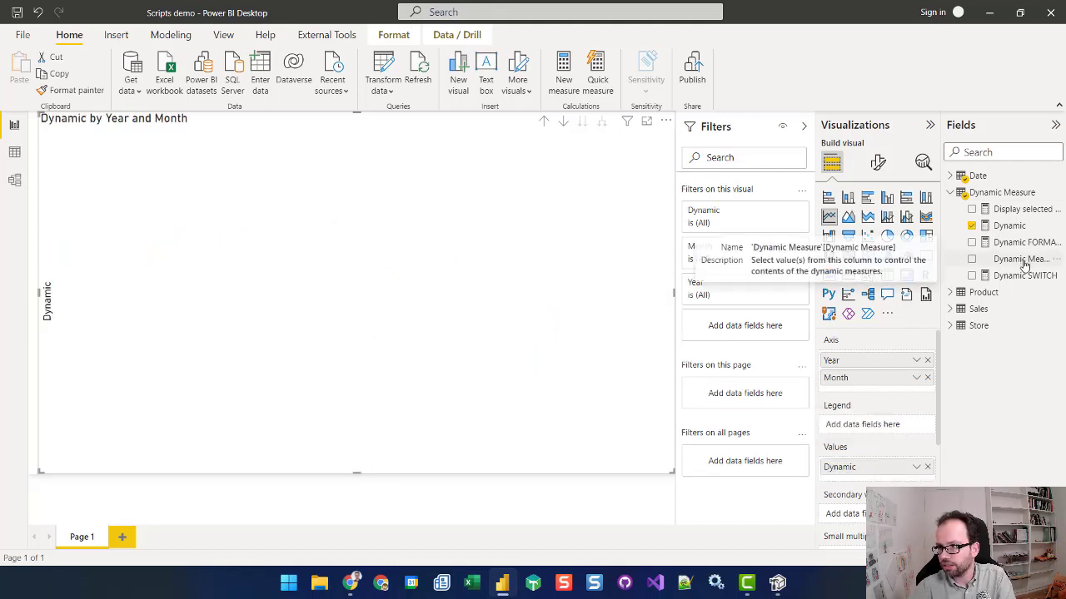
- Filter the line chart by the Dynamic Measure column, trying Sales Amount and Total Cost before leaving only Margin selected
{"action": "left_click_drag", "start_coordinate": [971, 263], "coordinate": [772, 331]}
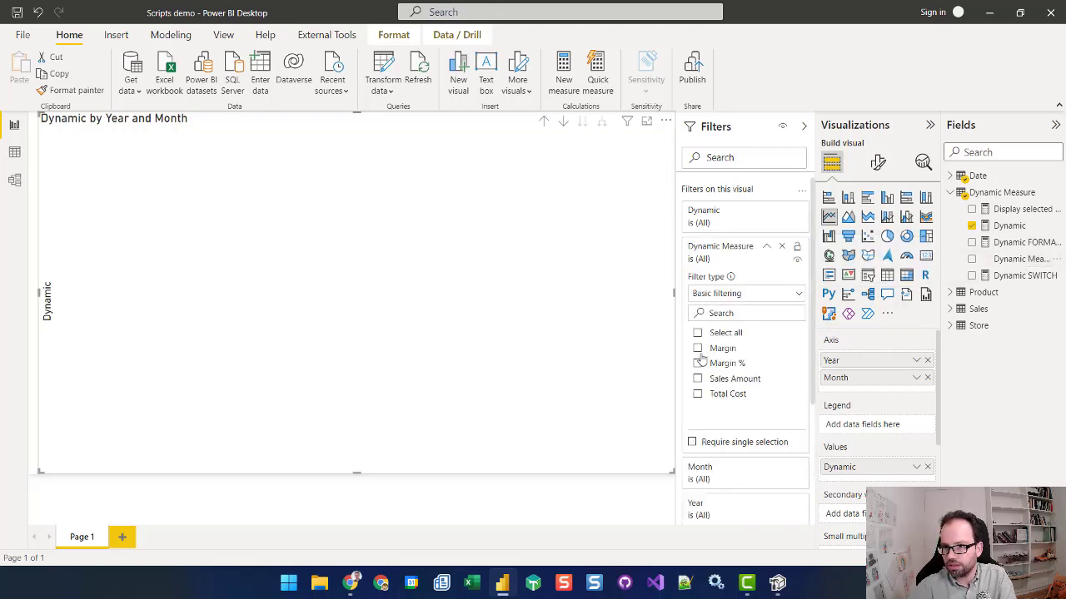
{"action": "left_click", "coordinate": [697, 380]}
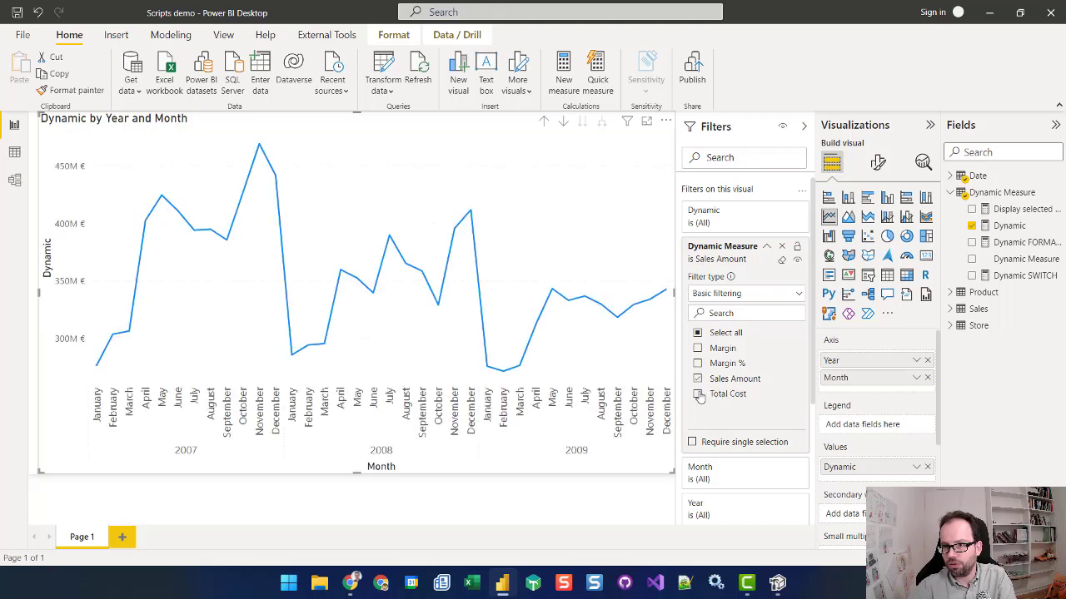
{"action": "left_click", "coordinate": [697, 394]}
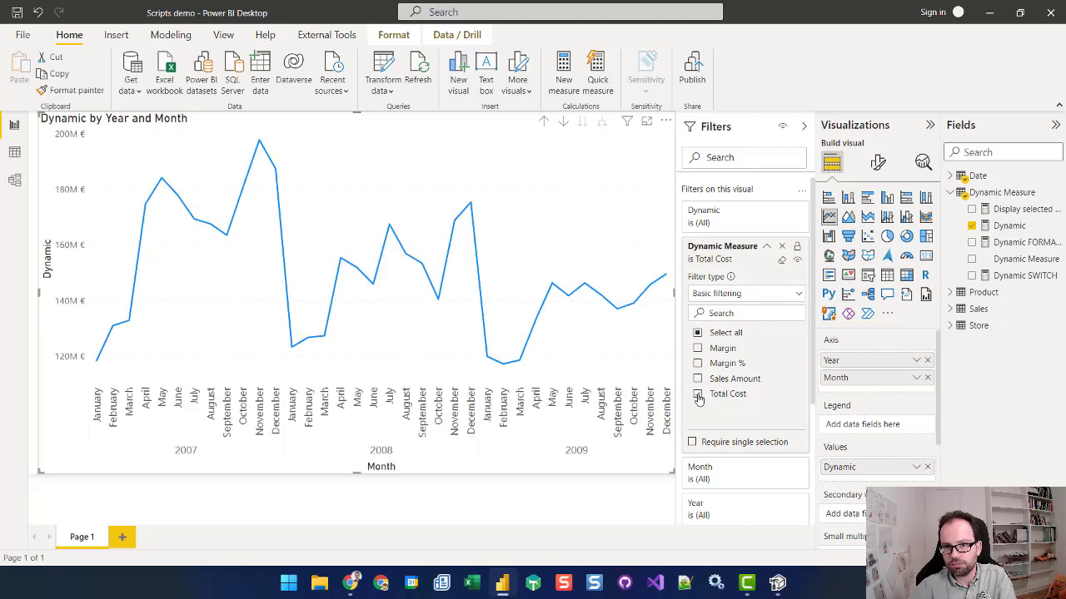
{"action": "left_click", "coordinate": [698, 396]}
{"action": "left_click", "coordinate": [698, 350]}
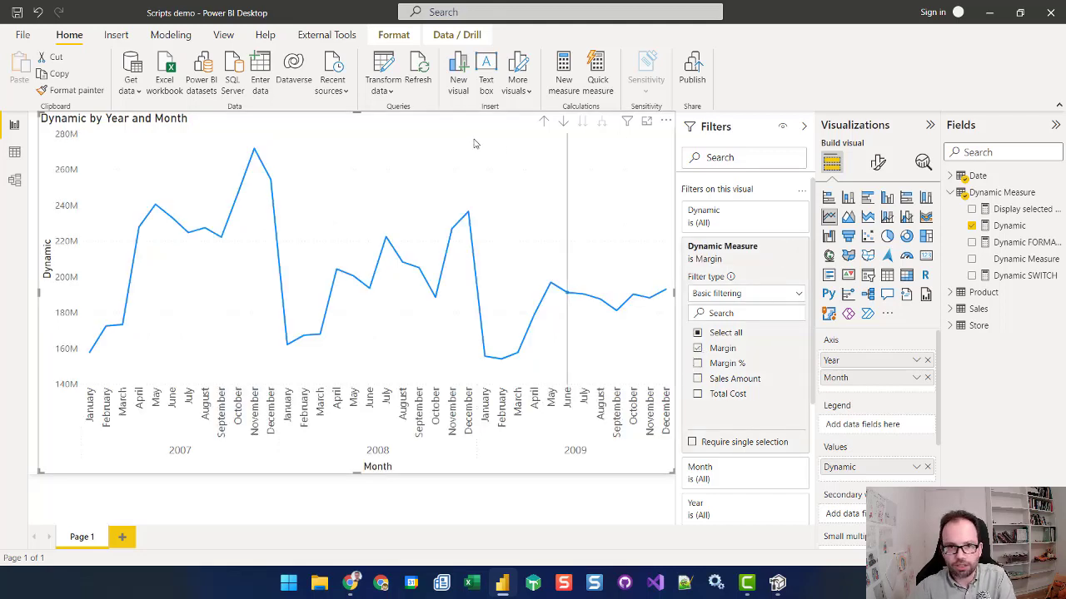
{"action": "mouse_move", "coordinate": [518, 313]}
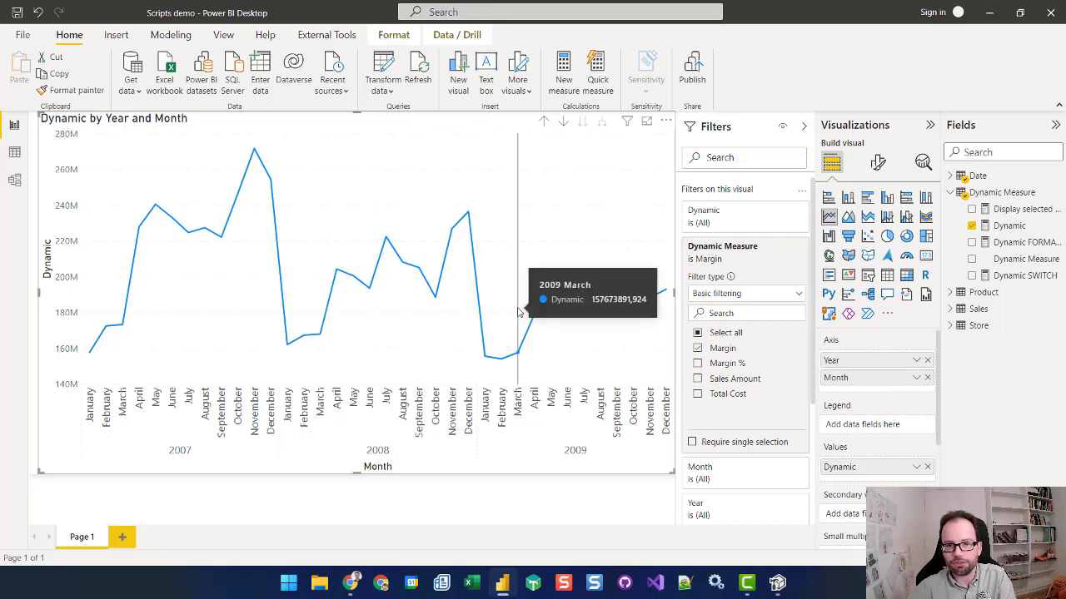